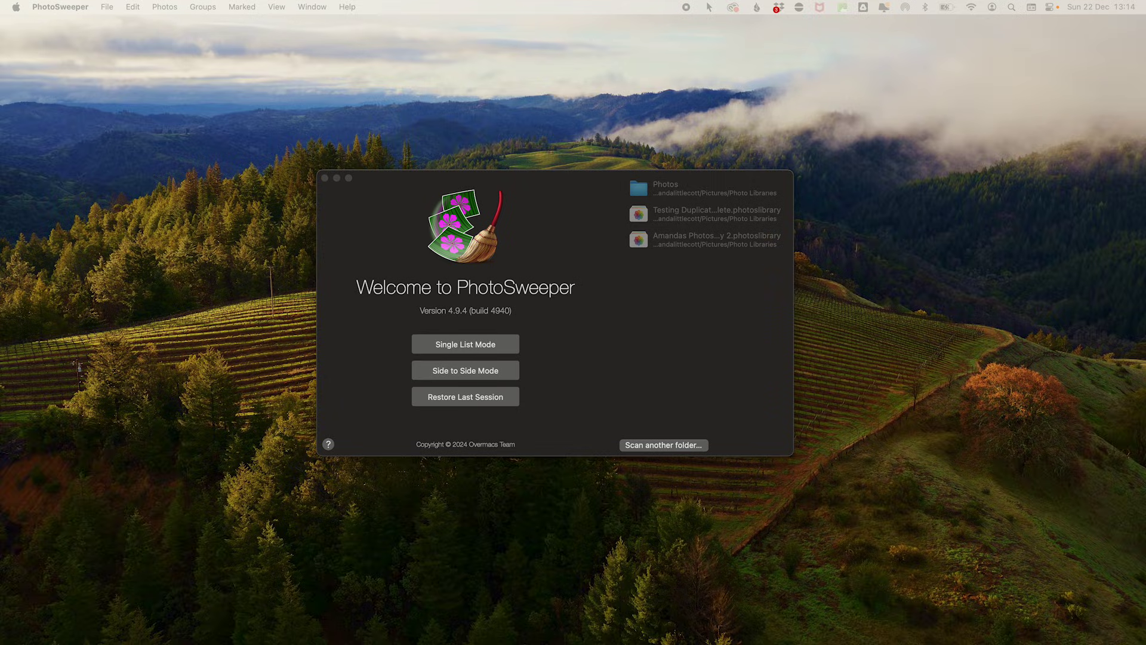
Choose Single List Mode on the Welcome to PhotoSweeper window
click(502, 344)
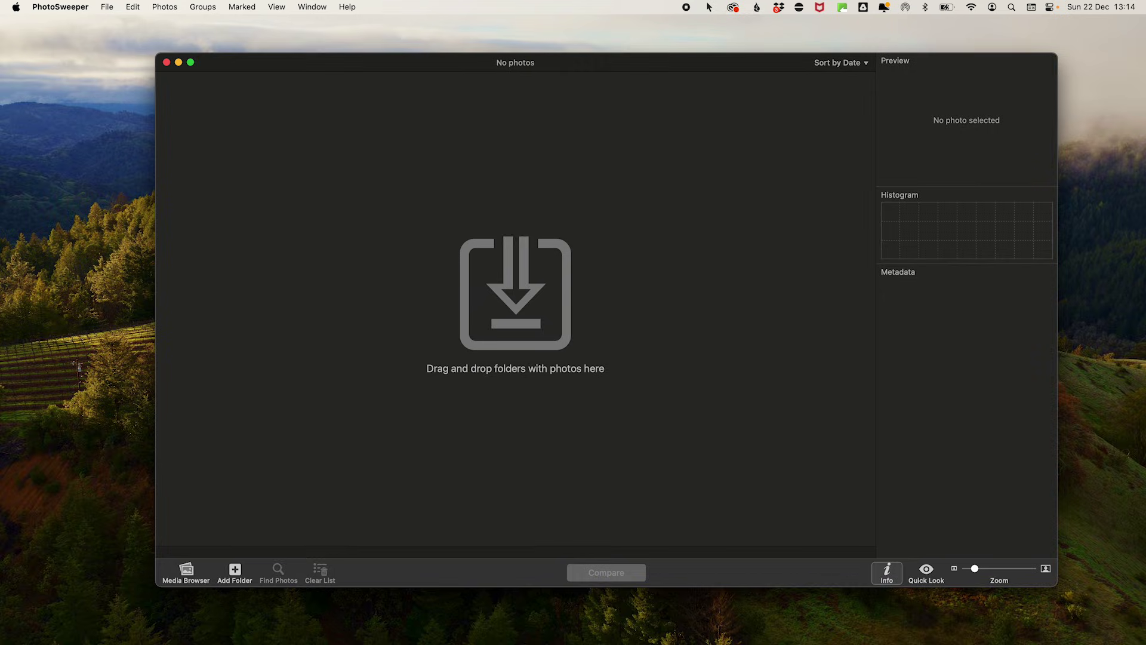
Add the 47 photos from the Doors folder, then bring up the What to Find? comparison options
drag(540, 644, 550, 413)
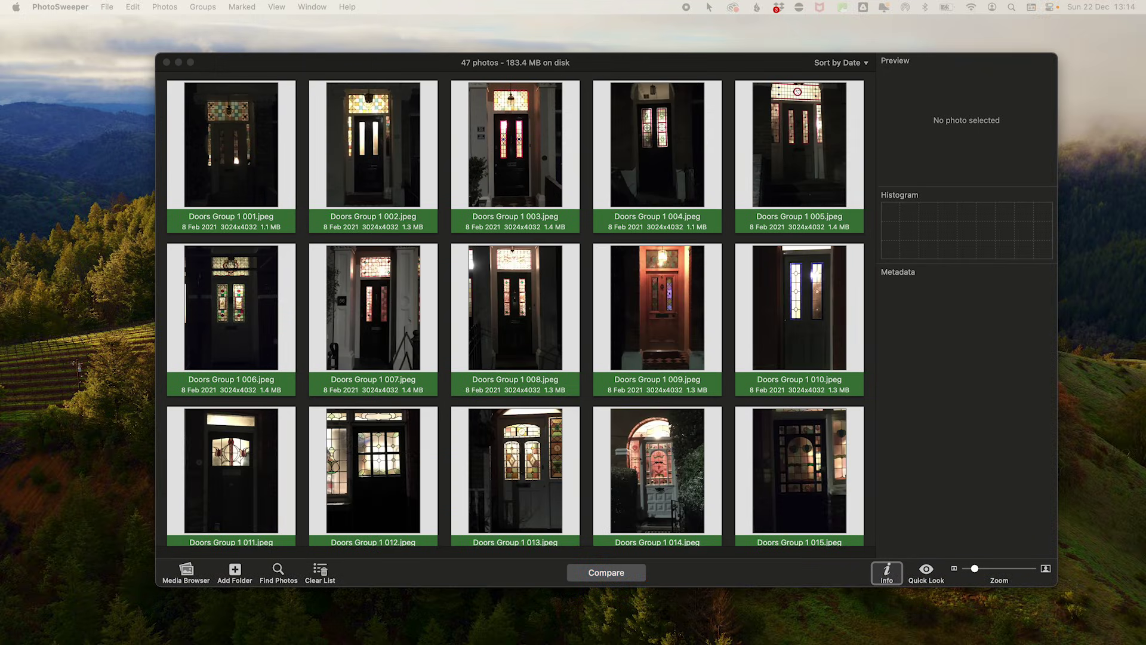
click(607, 573)
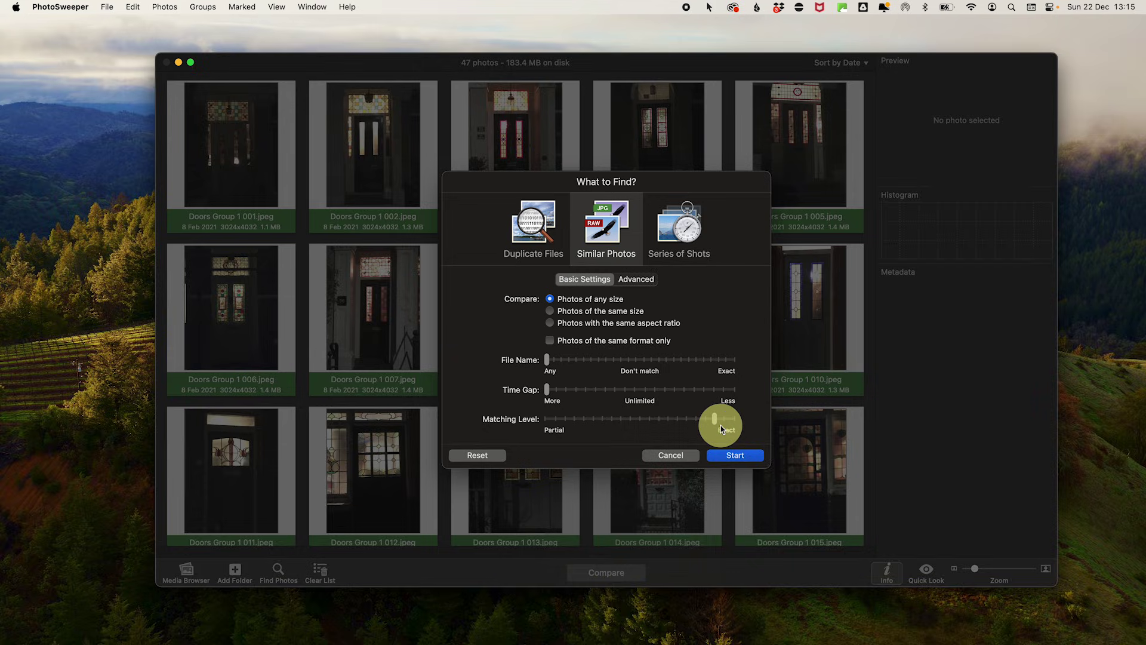
Start the Similar Photos comparison at the Exact matching level
click(735, 457)
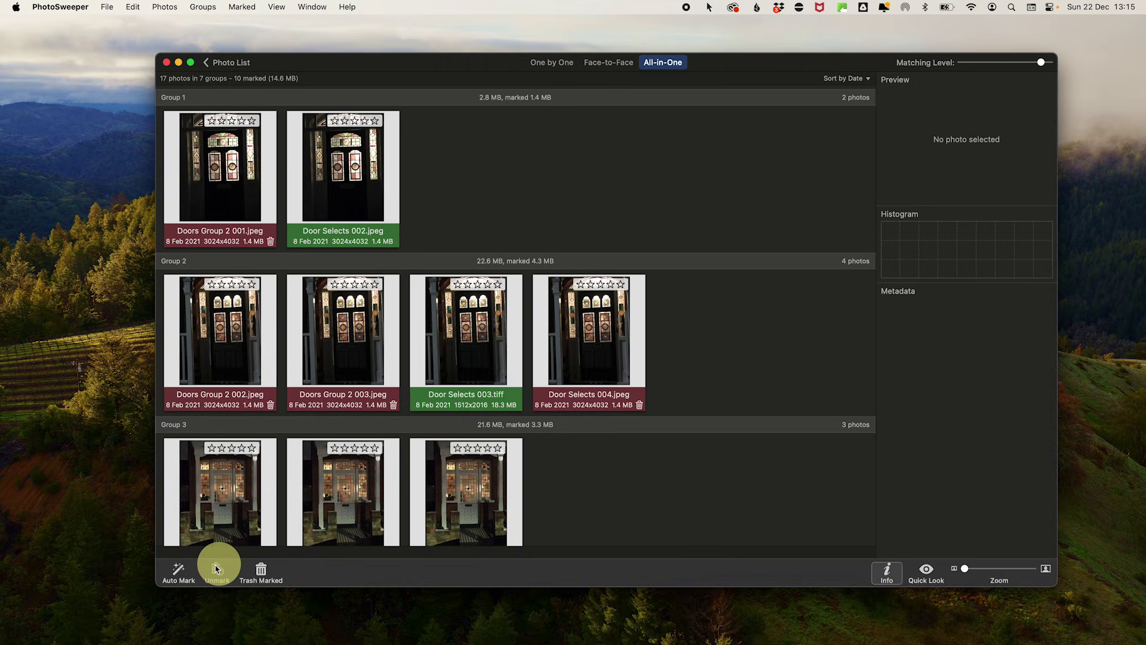
Request Auto Mark for the 7 groups of similar door photos
click(178, 574)
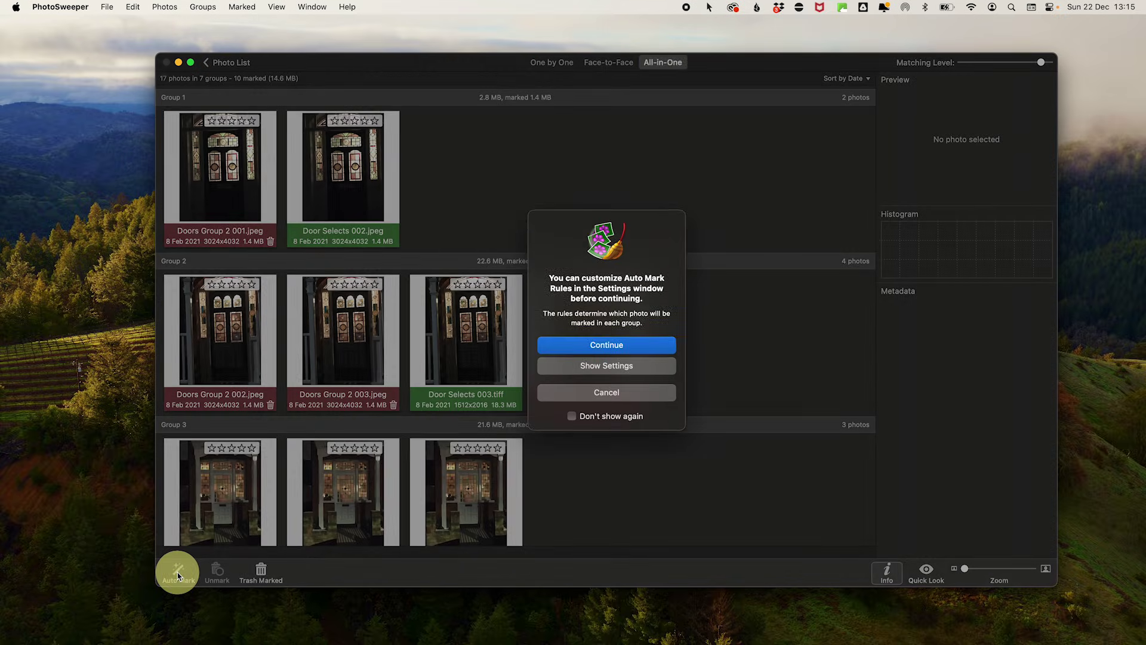
Enable the DPI, Capture Date, Created Date, File Type, Keywords and Metadata auto-mark rules
click(606, 366)
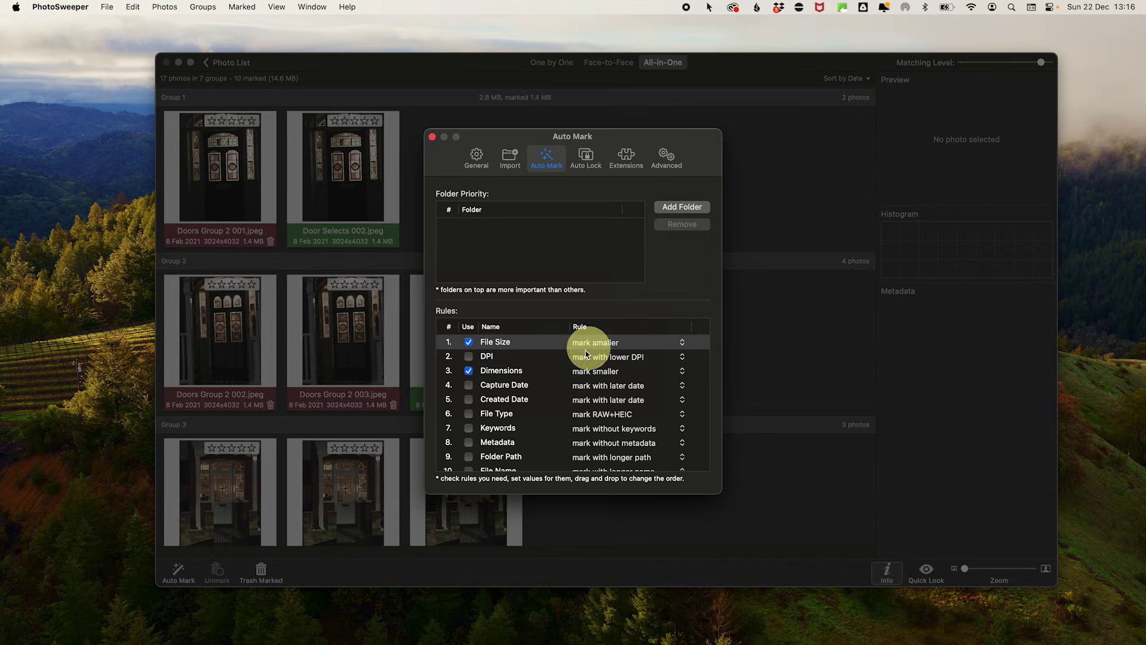
click(468, 356)
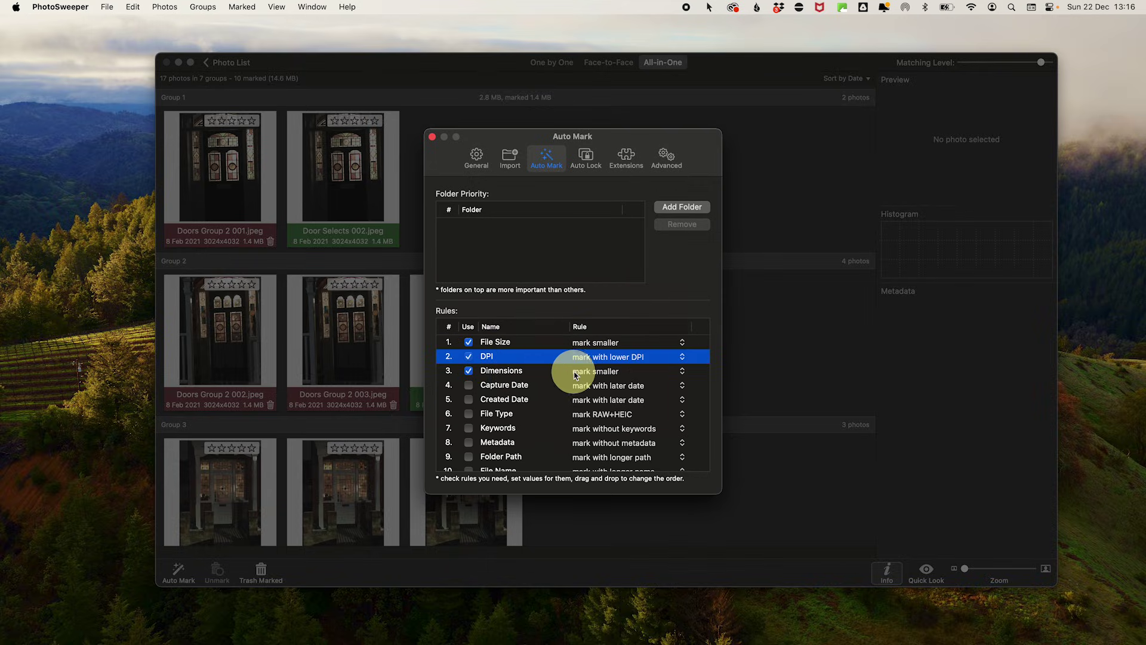
click(468, 386)
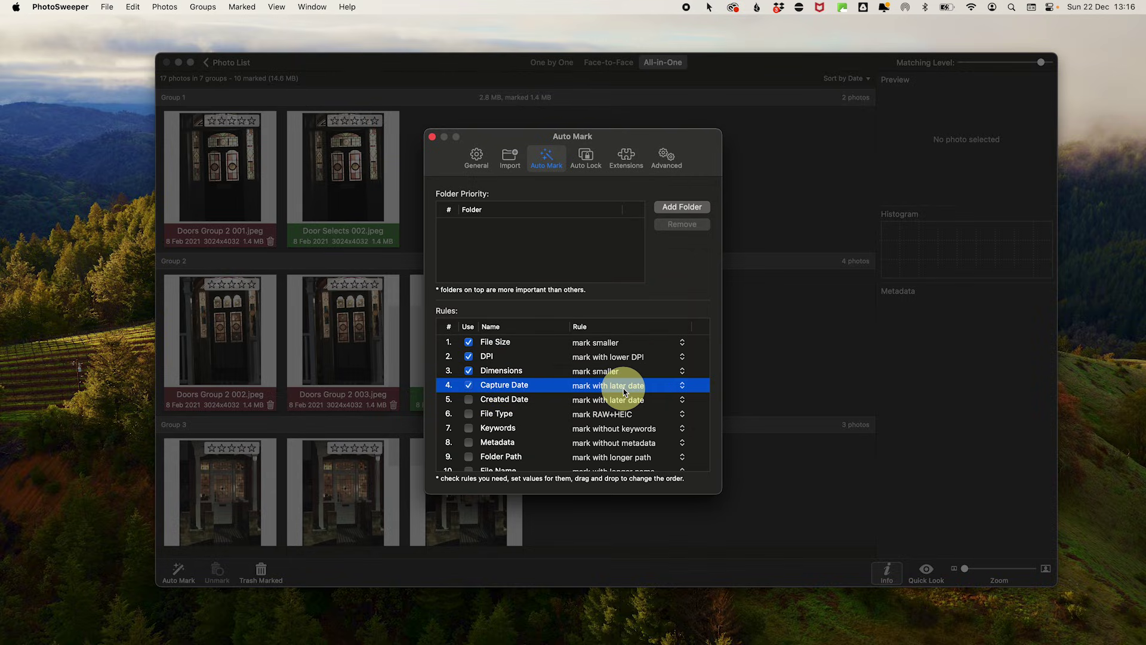
click(470, 403)
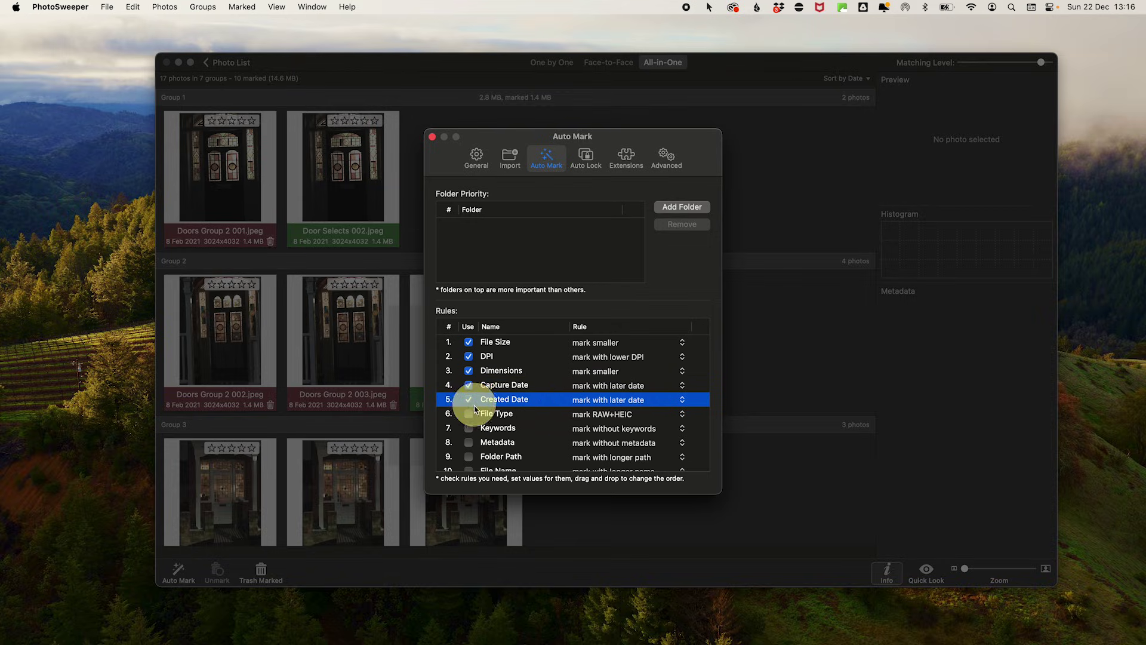
click(469, 414)
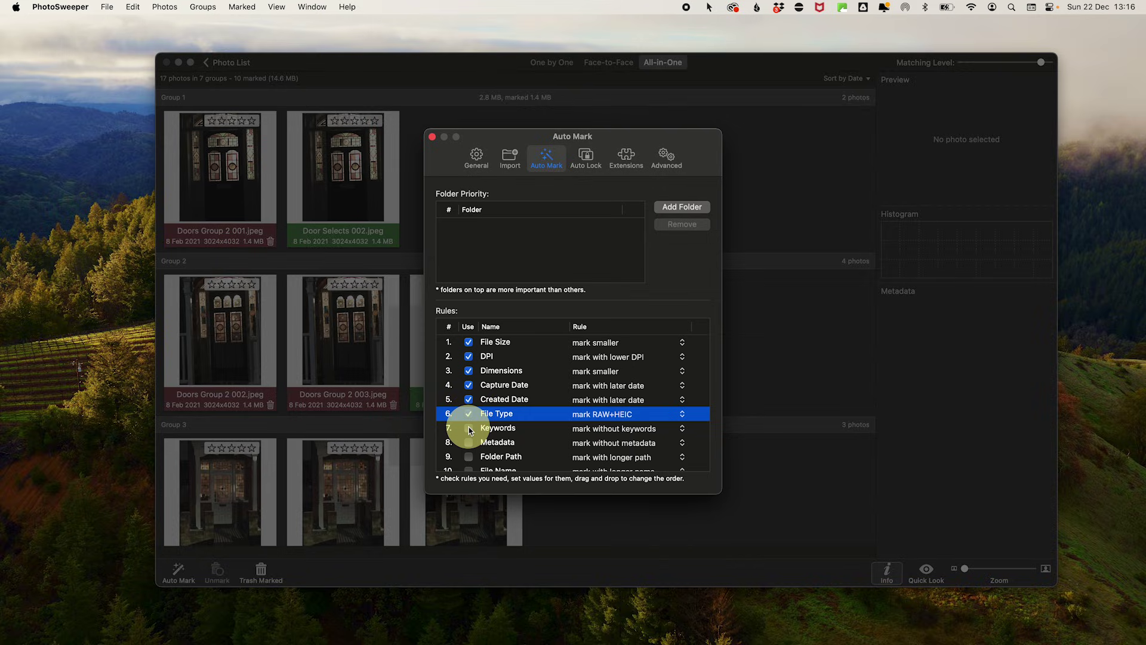
click(469, 430)
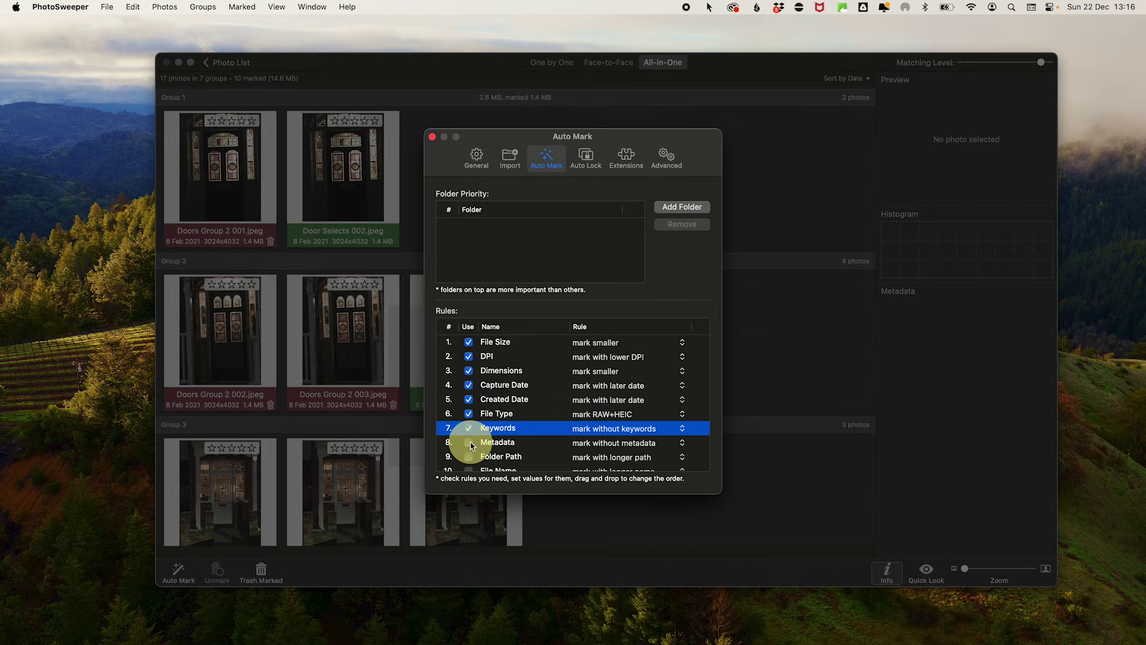
click(471, 444)
Try raising the Keywords rule's priority, close Settings, and continue auto-marking
scroll(597, 431, down, 5)
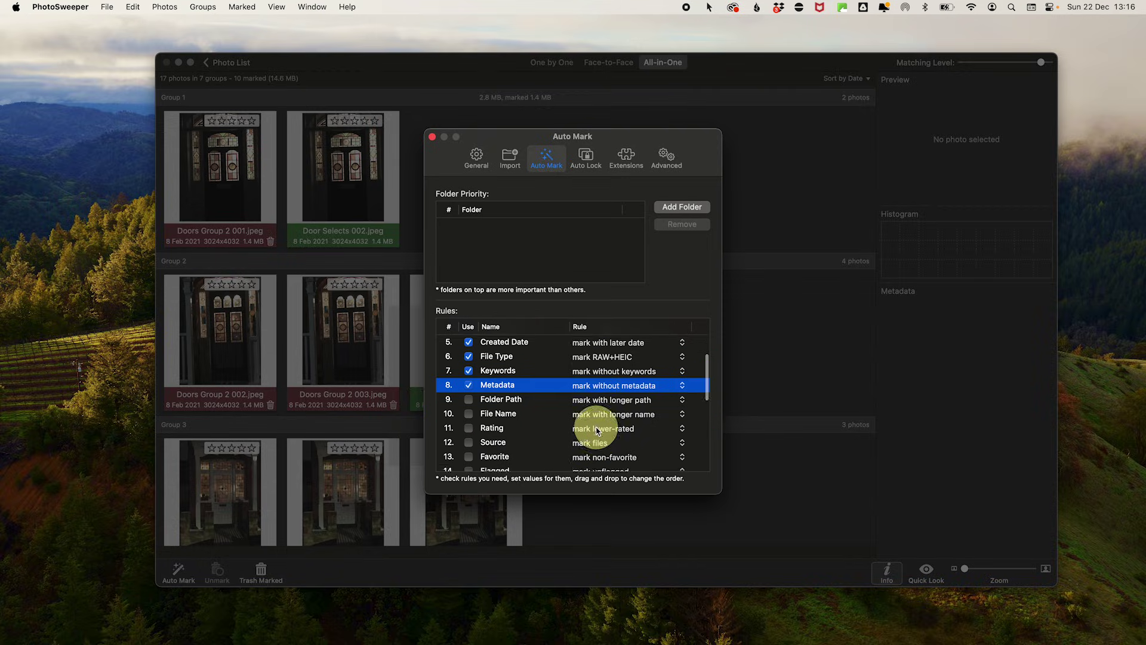
scroll(598, 431, up, 1)
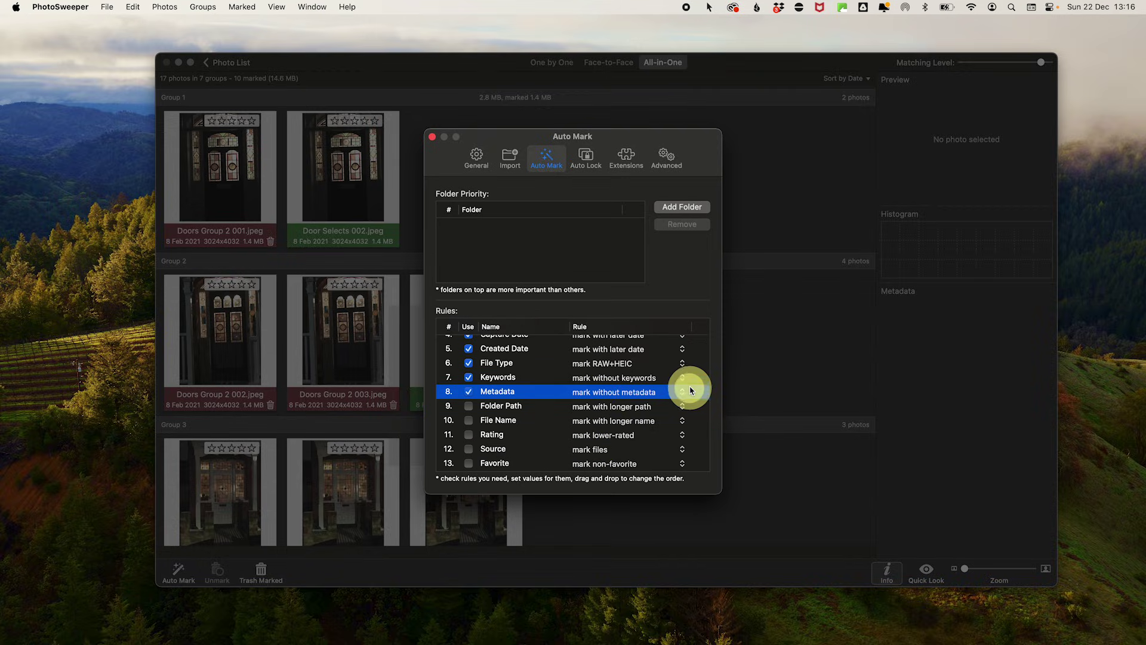
click(690, 382)
drag(690, 385, 496, 394)
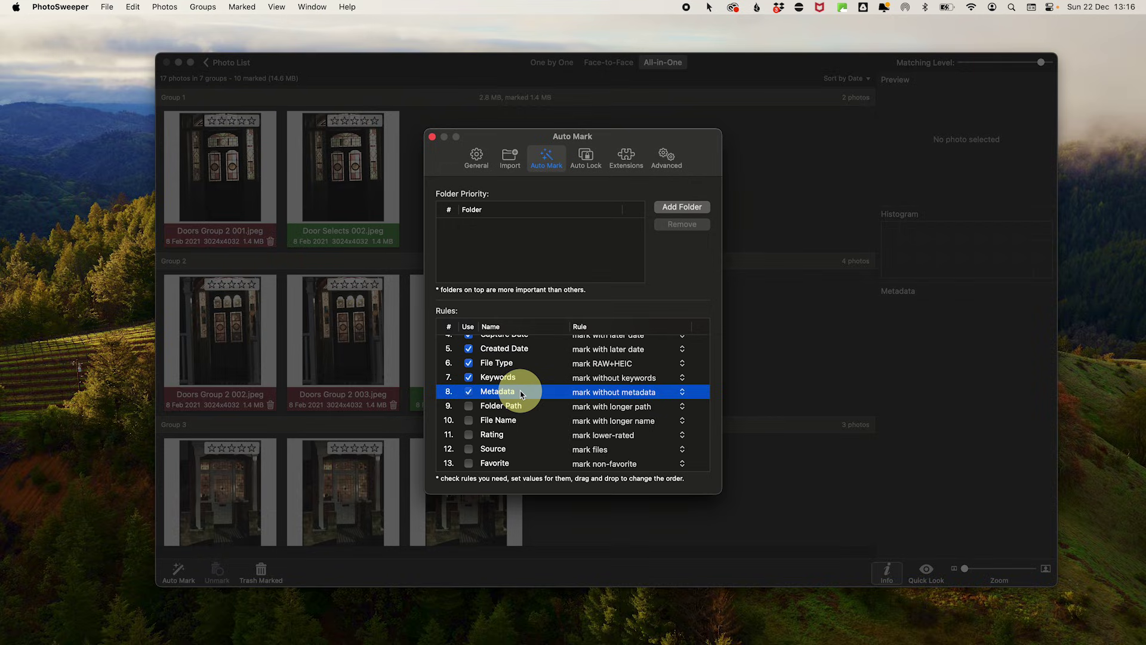
click(432, 136)
click(589, 344)
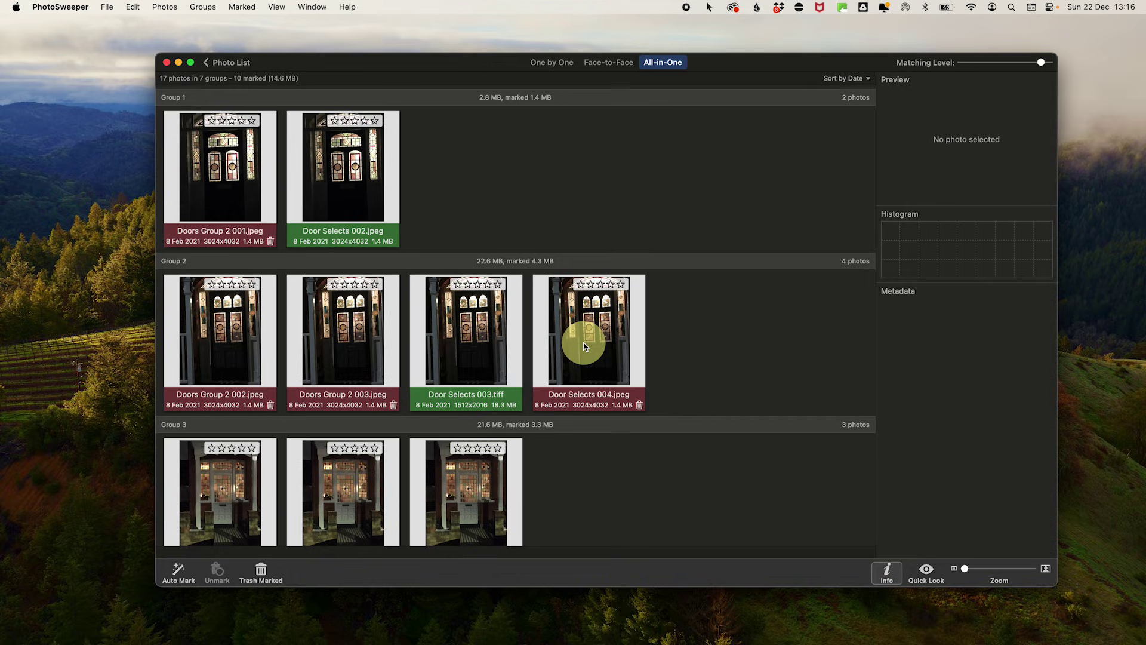
click(550, 62)
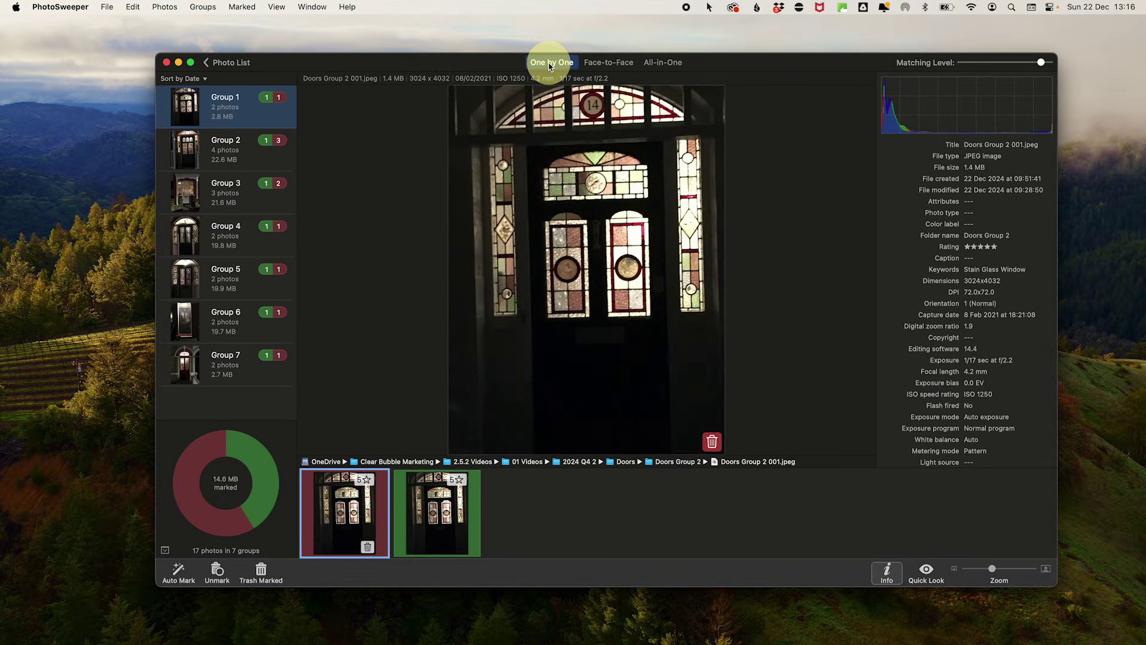
click(435, 507)
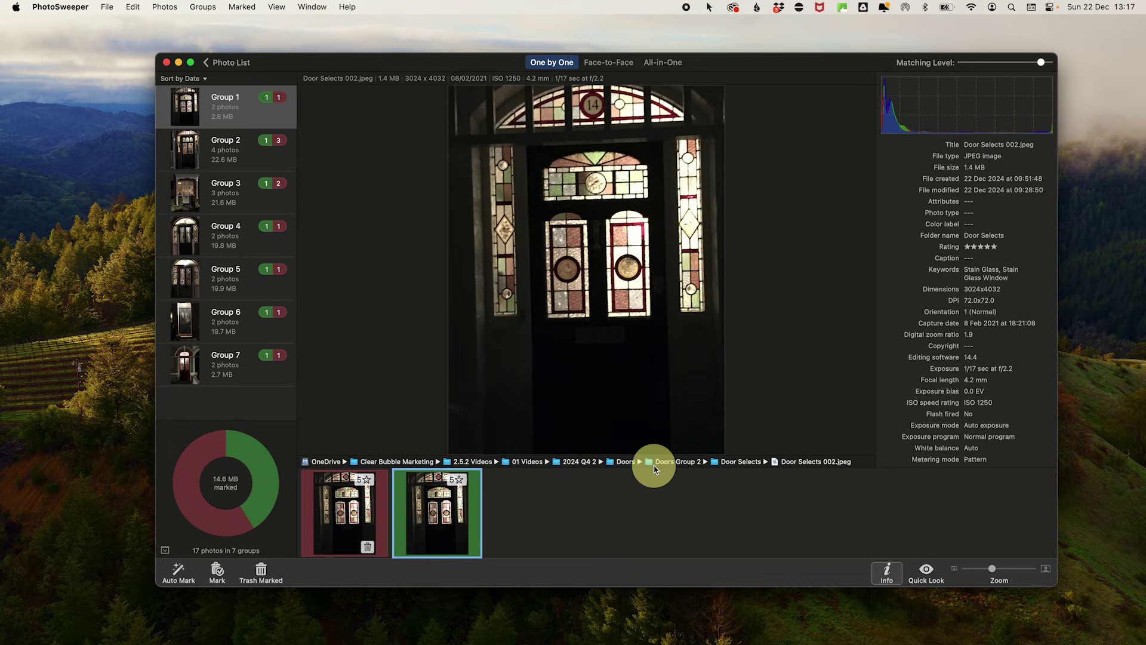
click(598, 64)
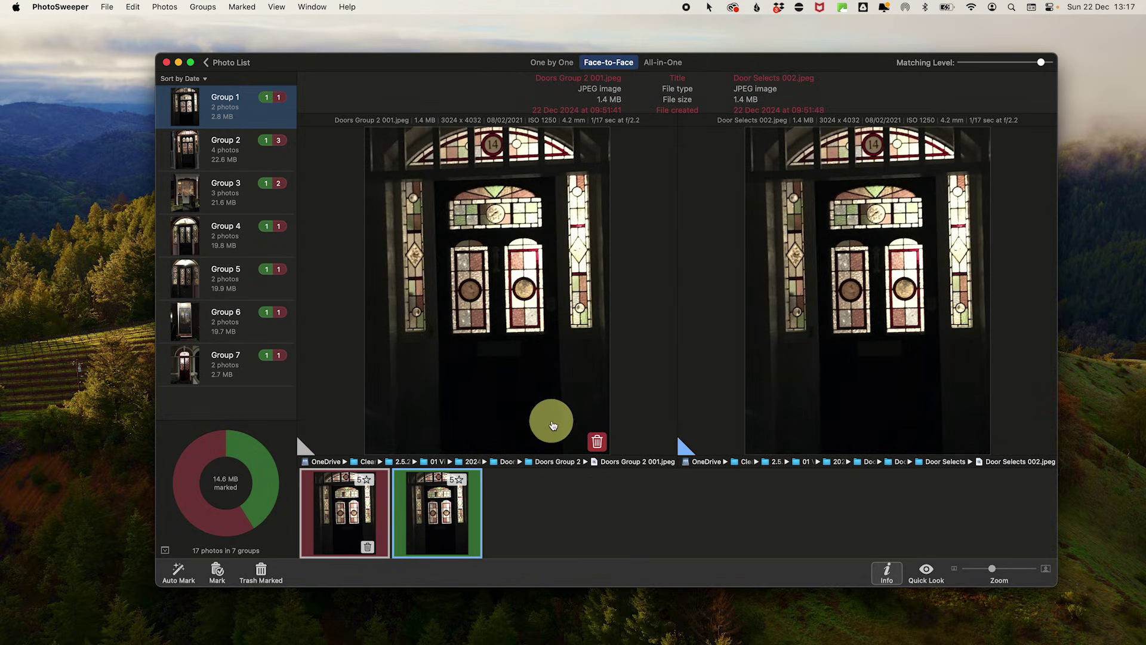
click(663, 62)
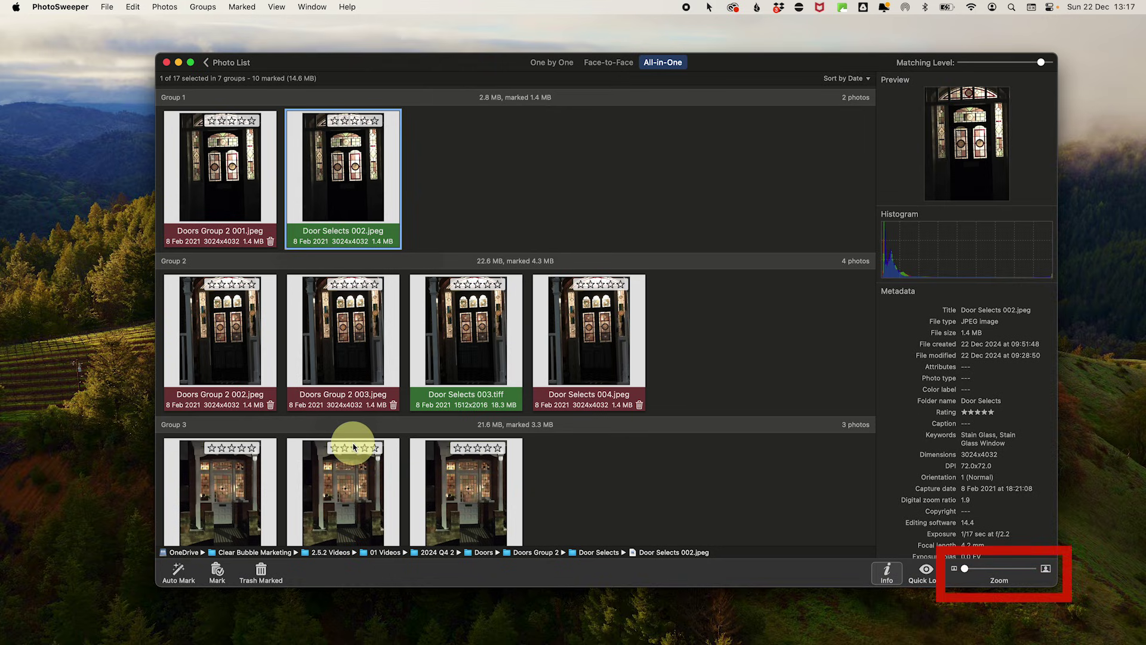
scroll(353, 447, down, 10)
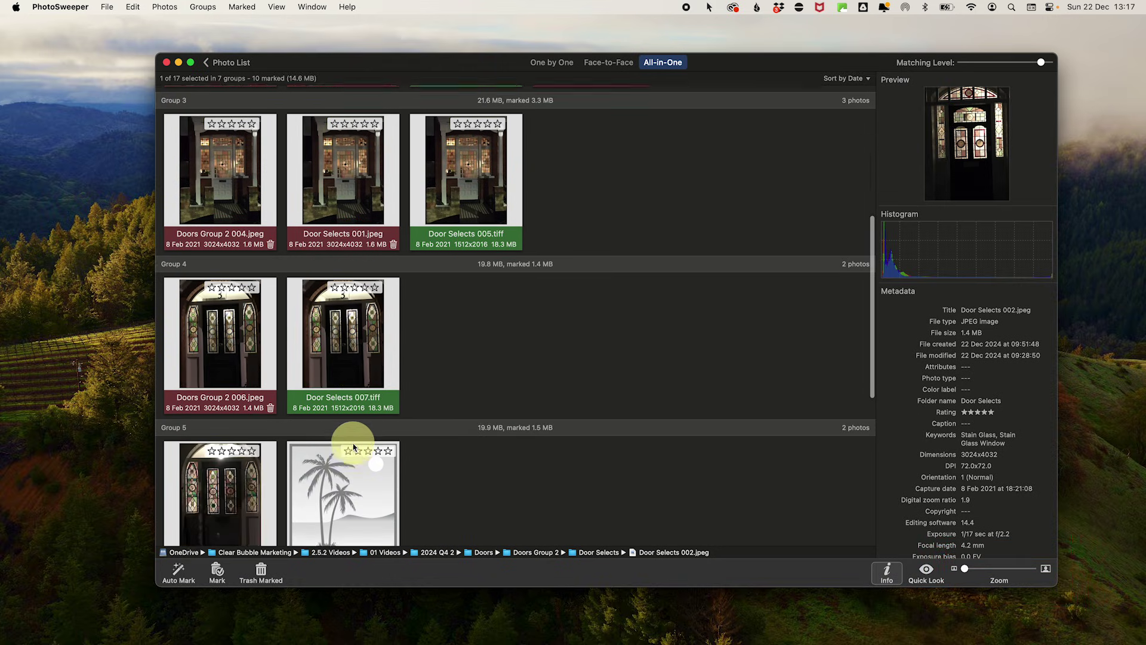
scroll(354, 447, down, 4)
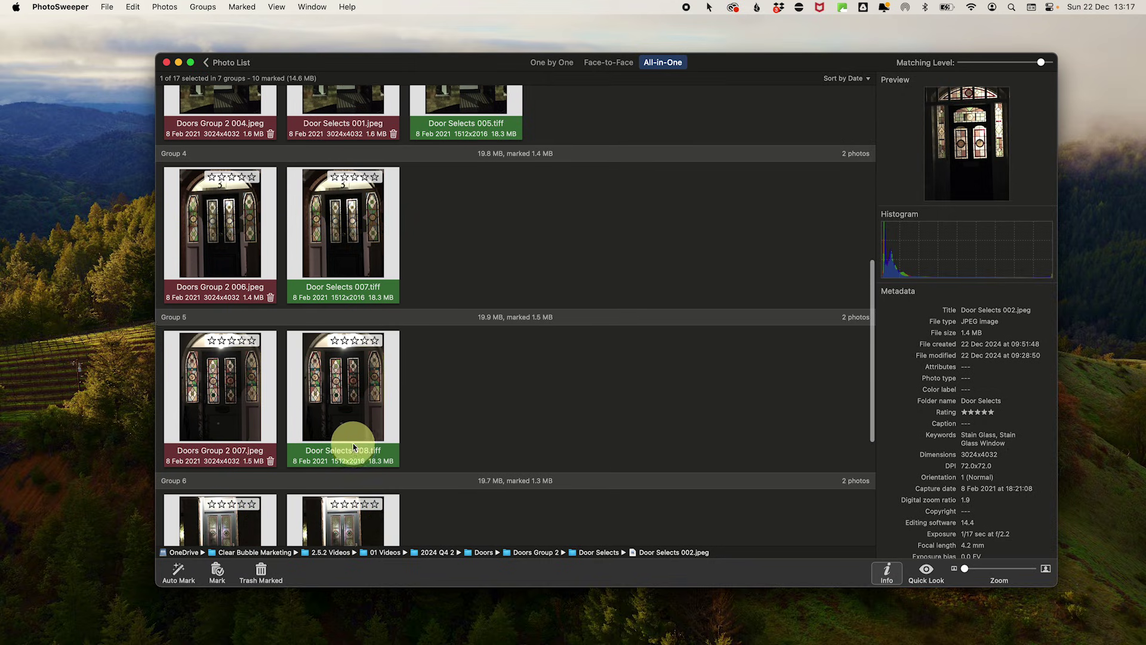
scroll(353, 447, up, 4)
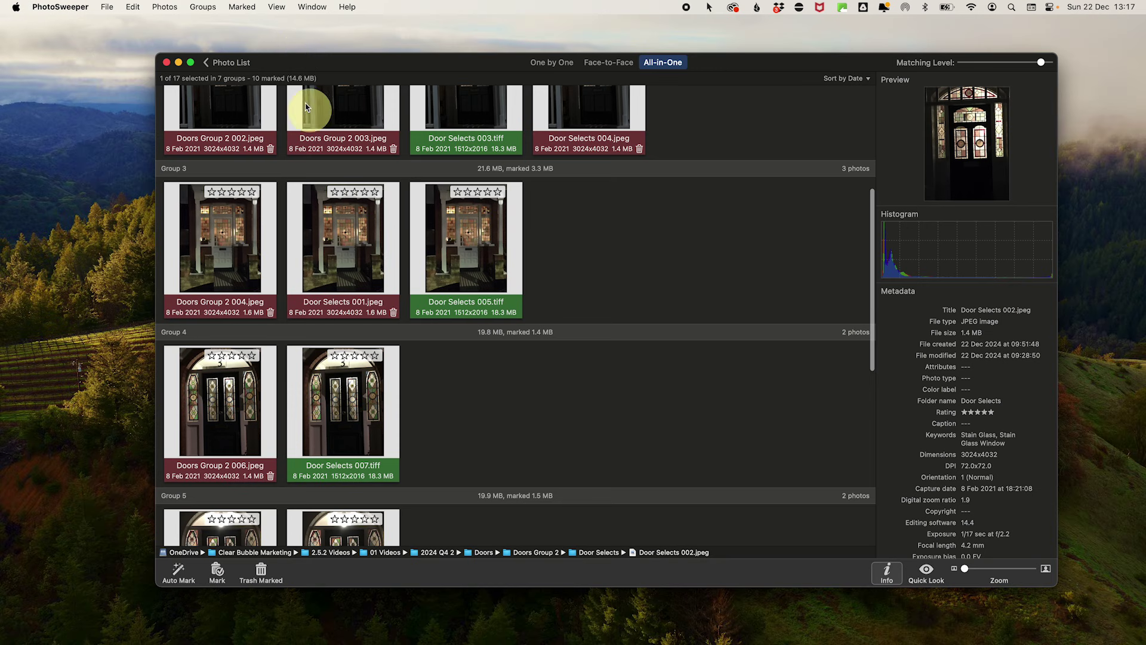
Move the 10 marked photos into a new folder named Trash in the home folder
click(242, 7)
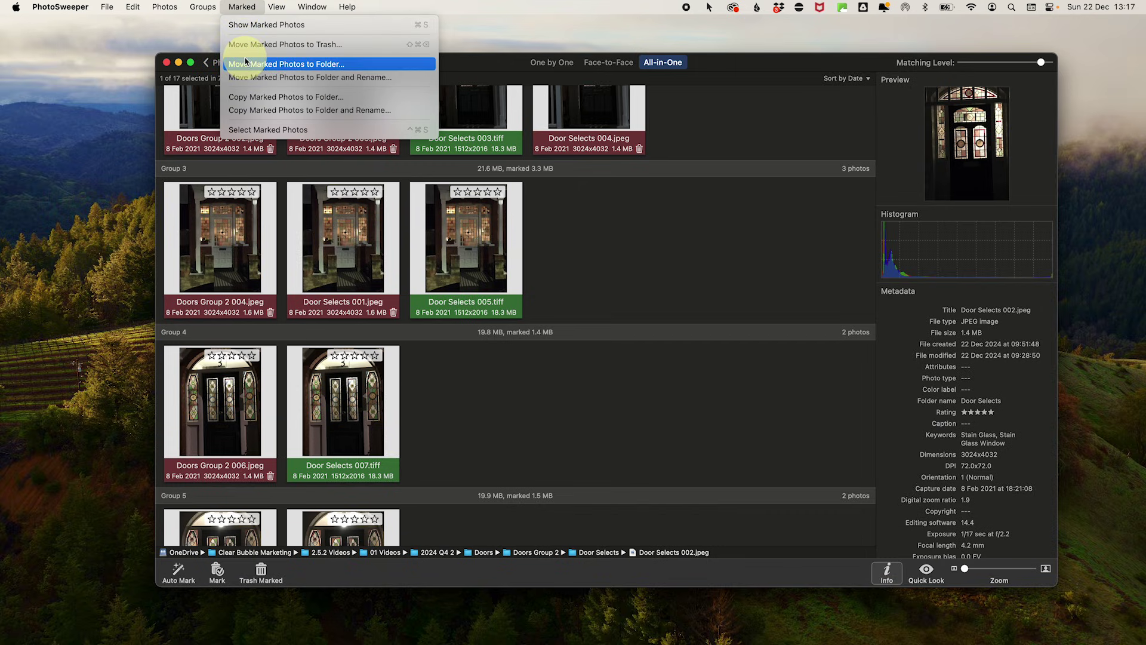
click(556, 145)
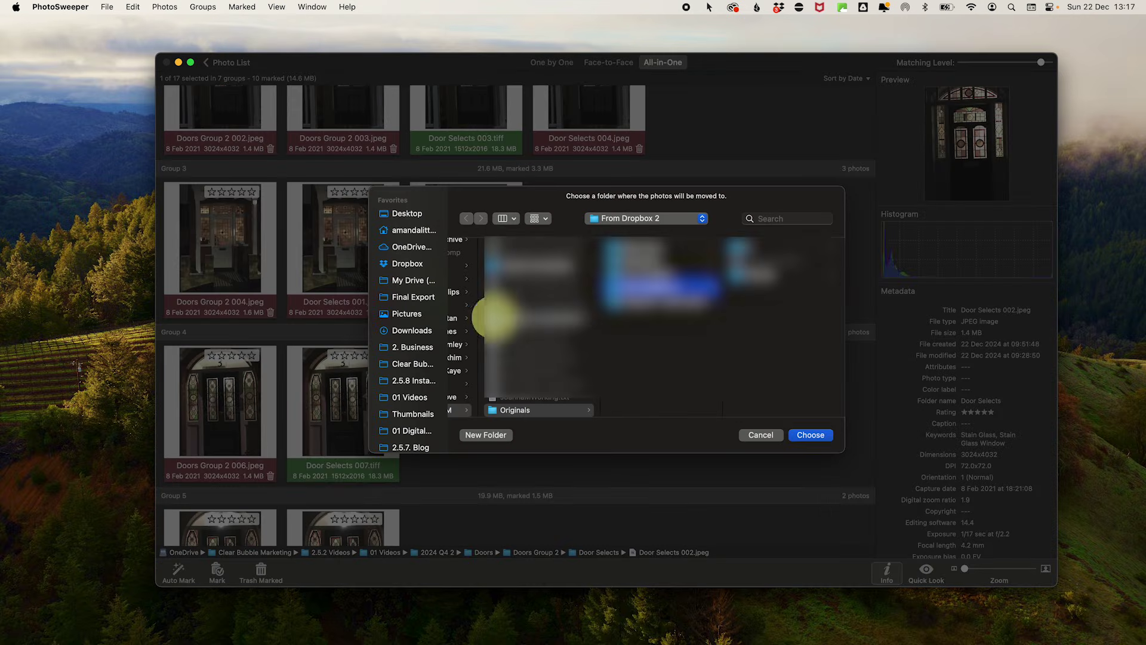
click(414, 231)
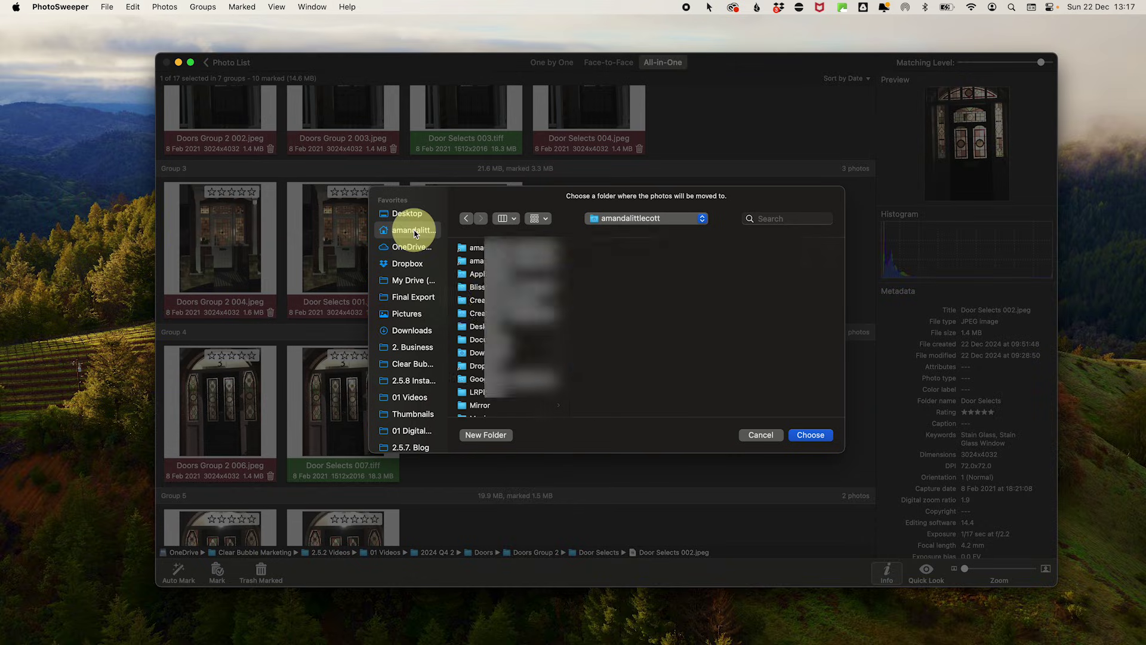
click(499, 433)
text(Trash)
click(670, 346)
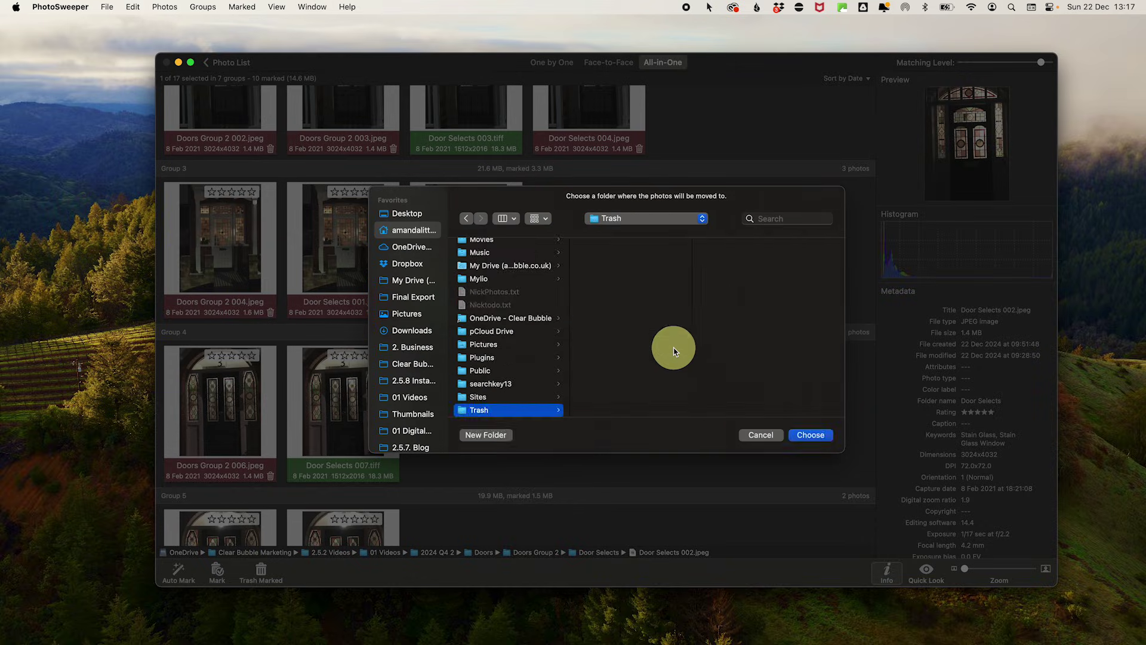
click(811, 434)
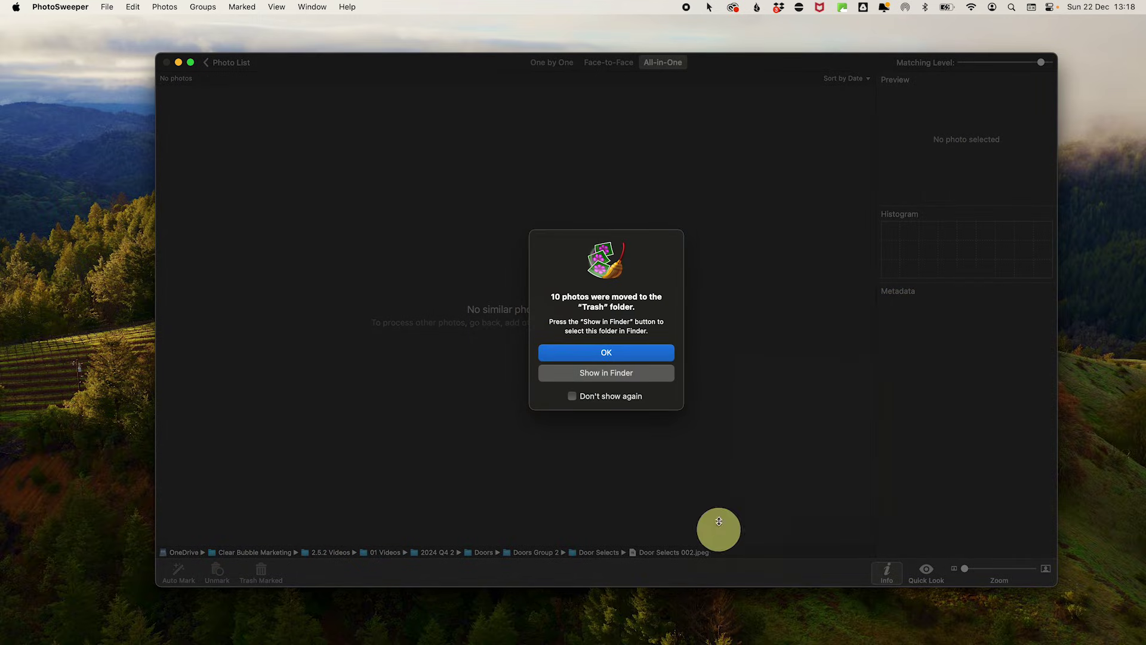
Acknowledge the '10 photos were moved' confirmation with OK
click(634, 356)
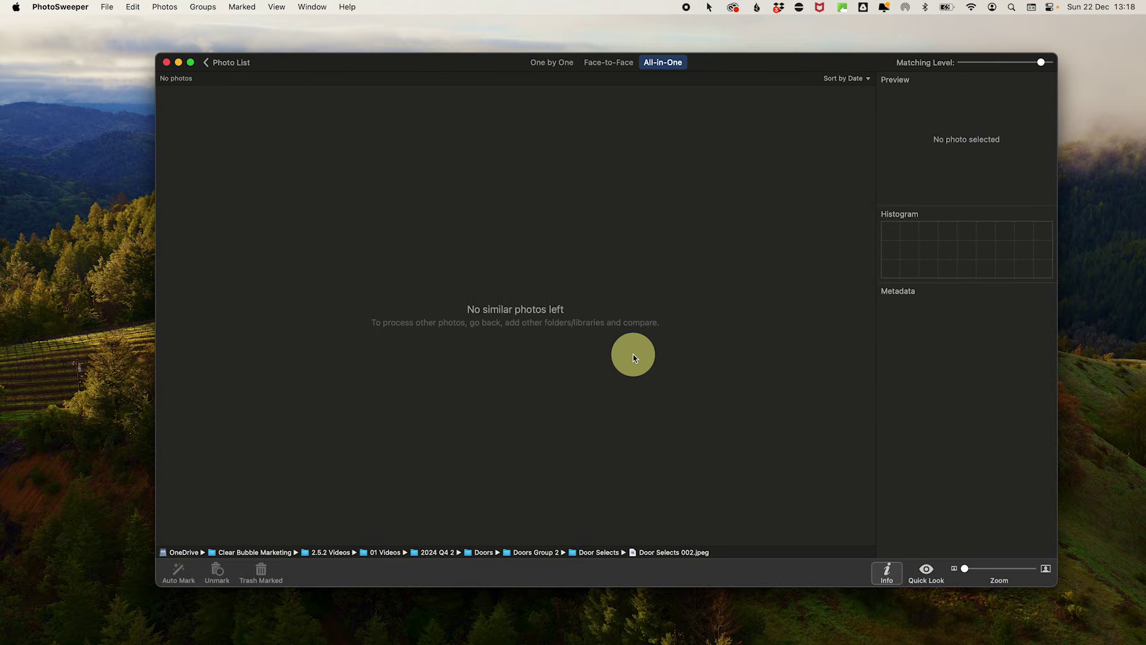